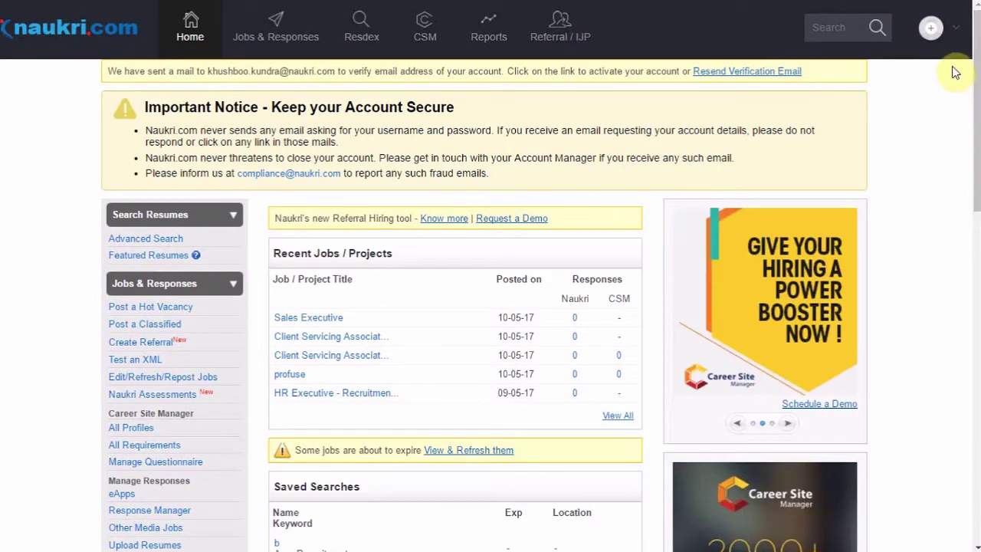
- Start a new Hot Vacancy posting and choose to upgrade the Sales Executive listing to Featured
mouse_move(278, 47)
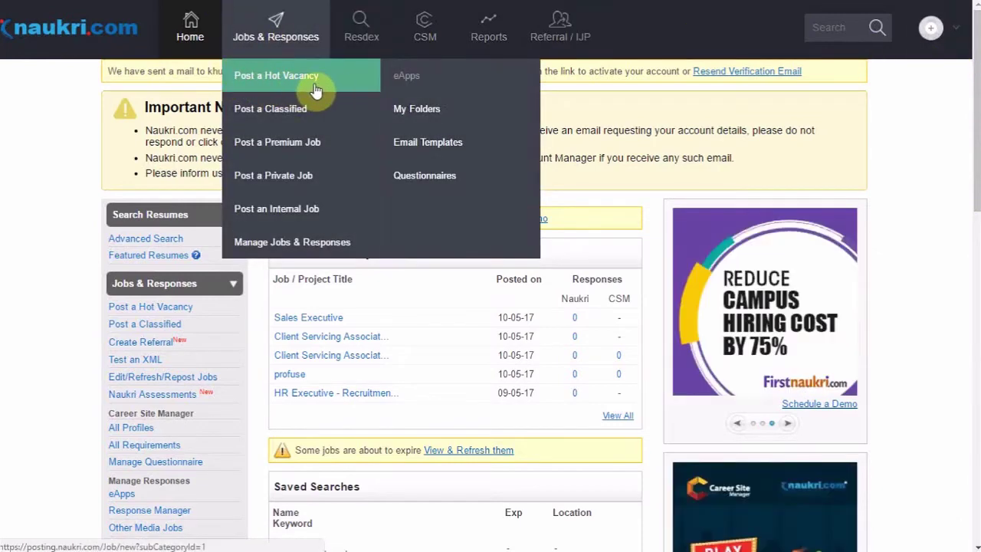
click(315, 85)
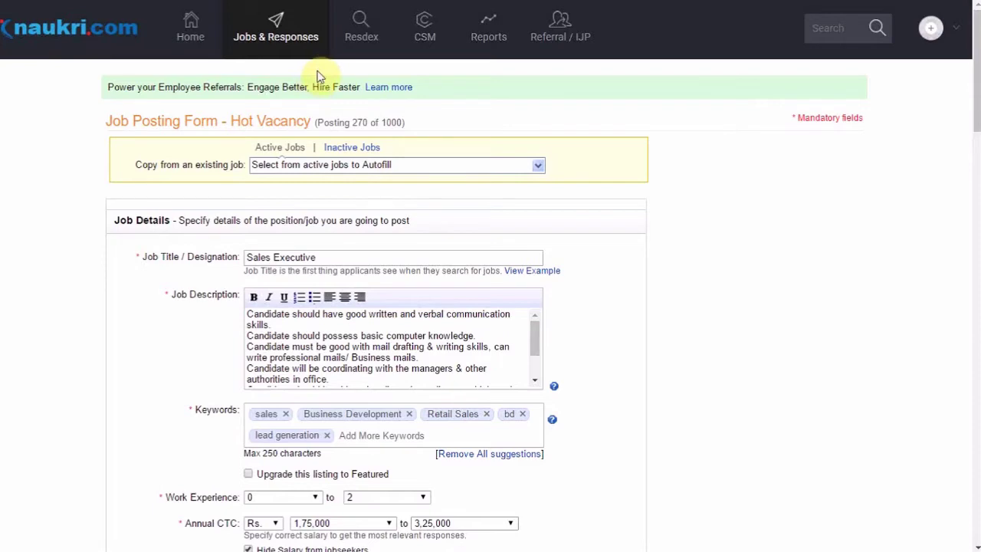
scroll(719, 263, down, 2)
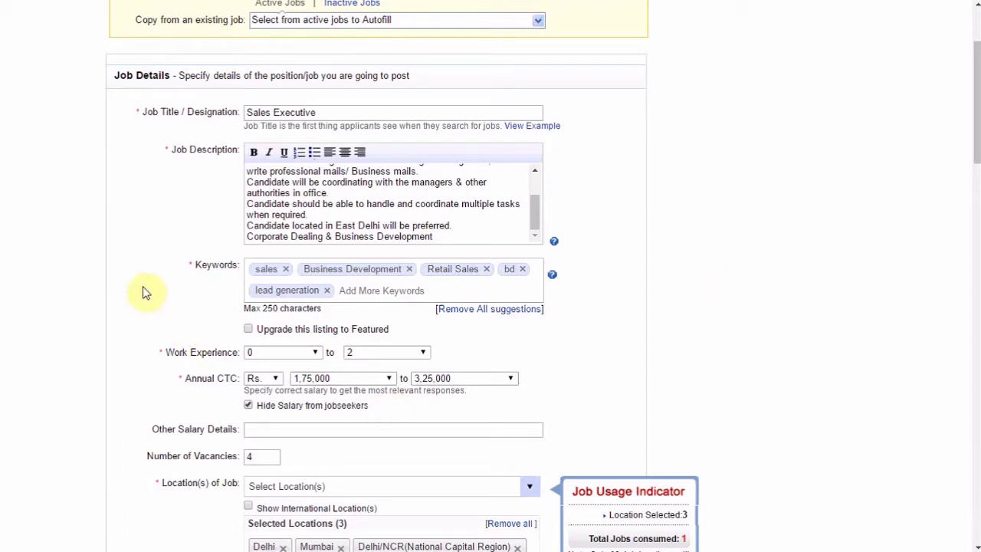
scroll(241, 288, down, 2)
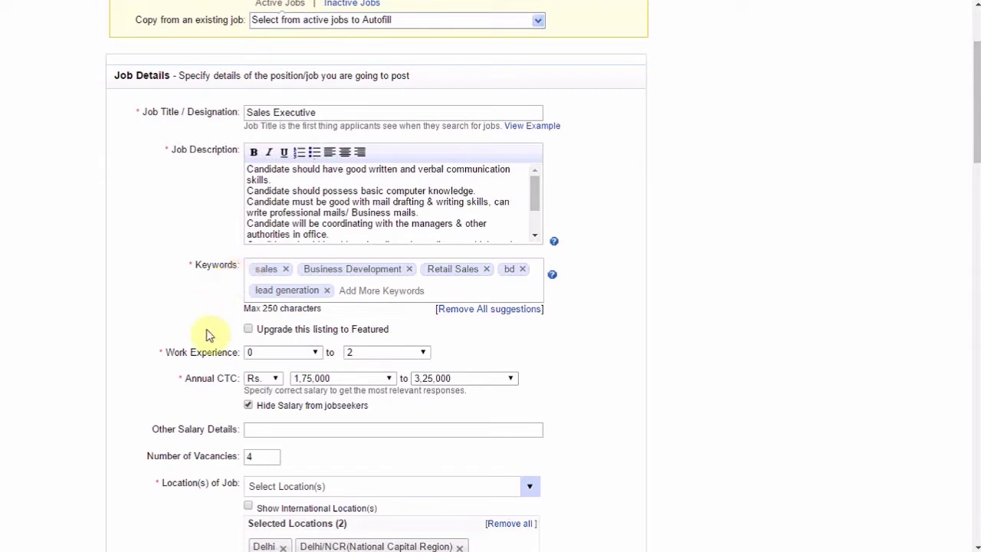
click(249, 334)
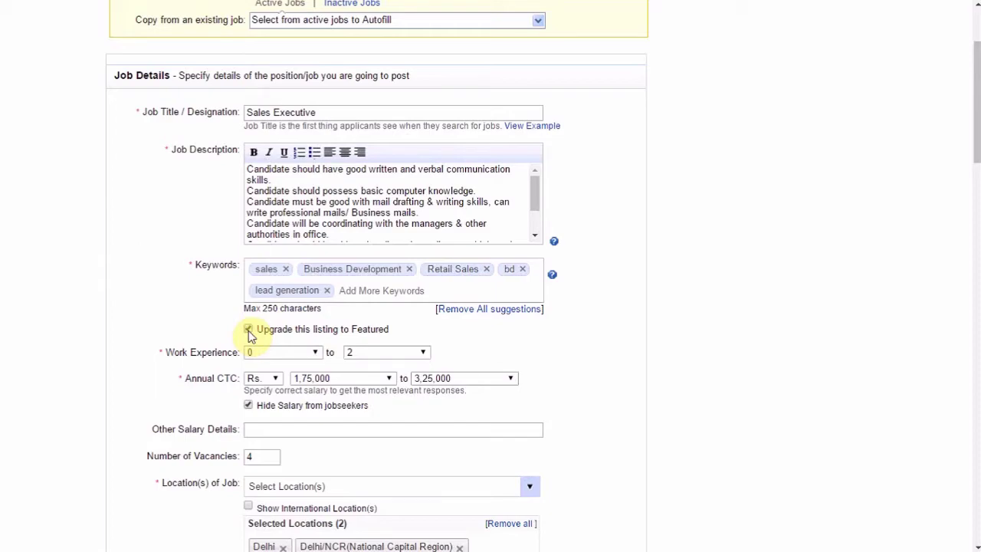
- Go through the remaining sections of the job posting form and open the job preview
scroll(893, 346, down, 6)
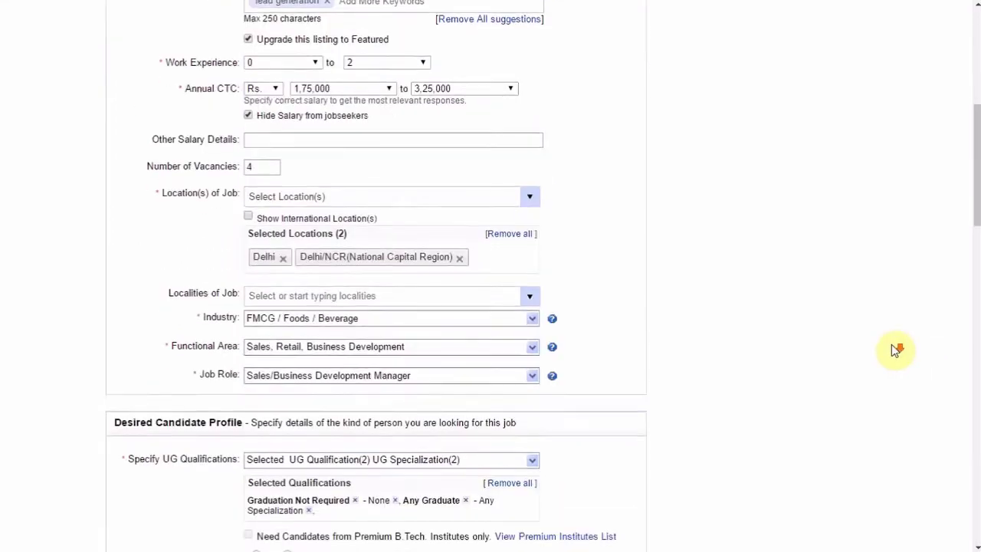
scroll(777, 372, down, 12)
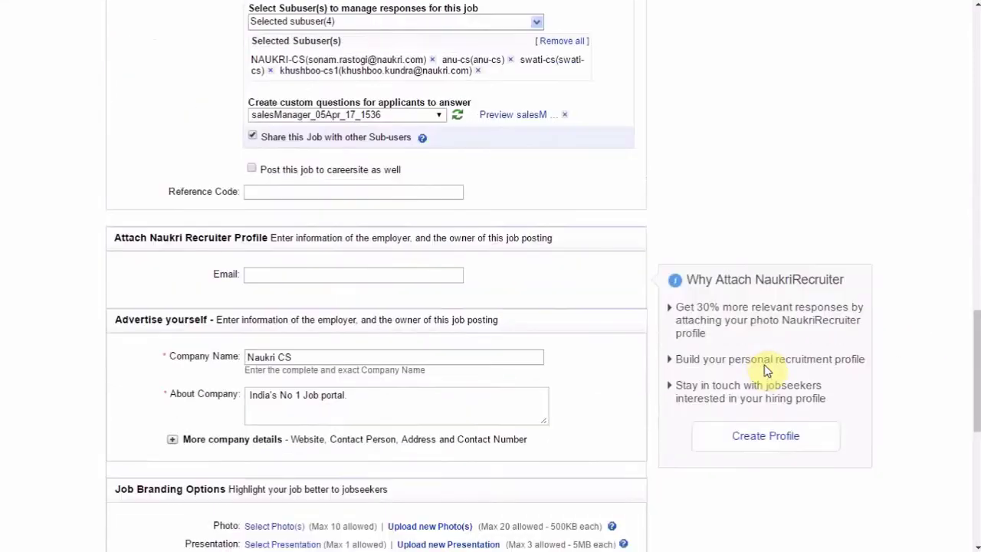
scroll(769, 371, down, 2)
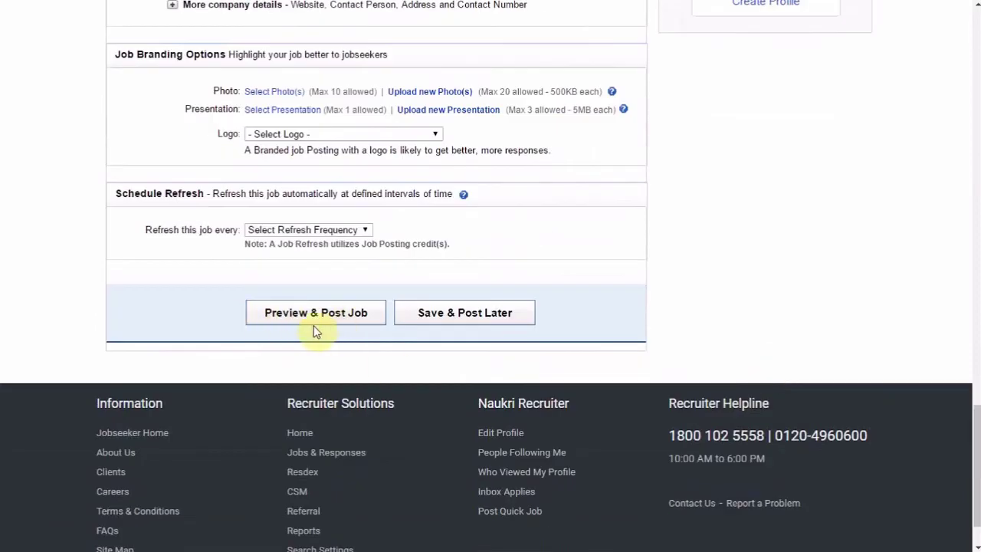
click(333, 316)
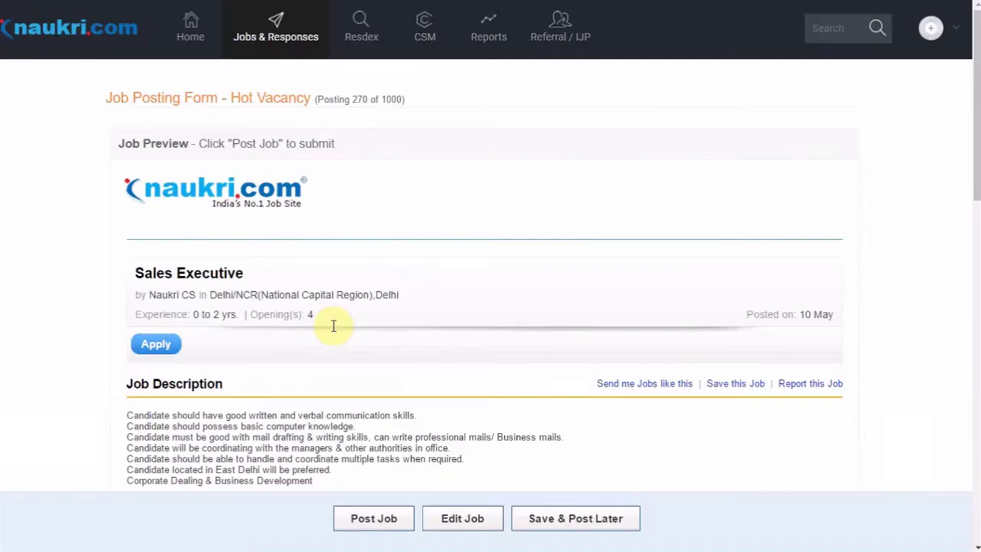
- Review the job preview, post the job and continue with the default application filters
scroll(442, 280, down, 5)
scroll(442, 282, down, 8)
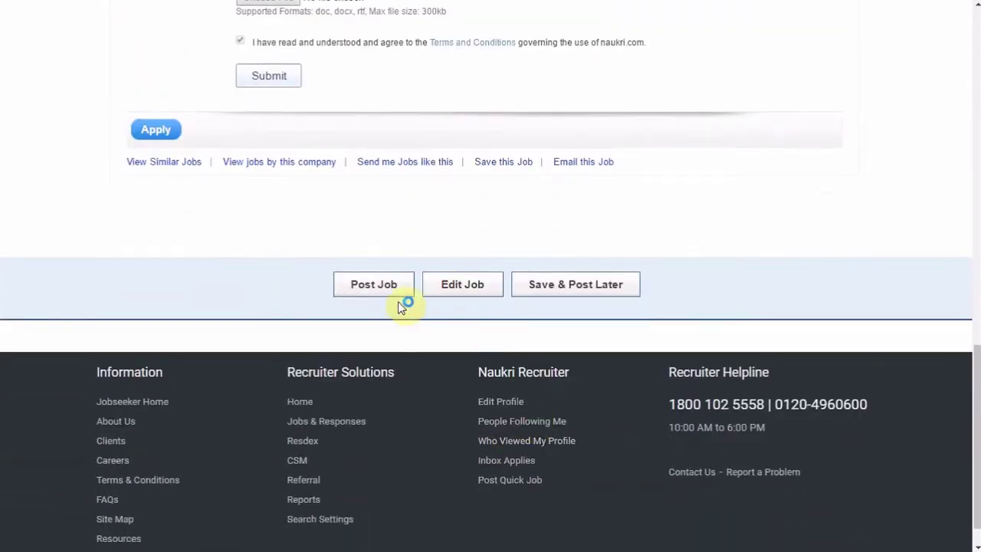
click(398, 302)
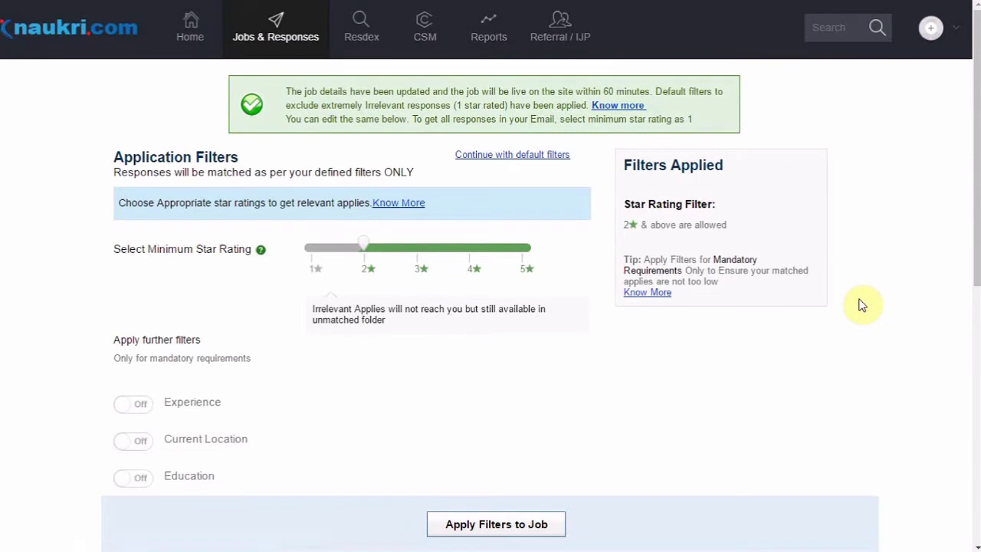
click(545, 156)
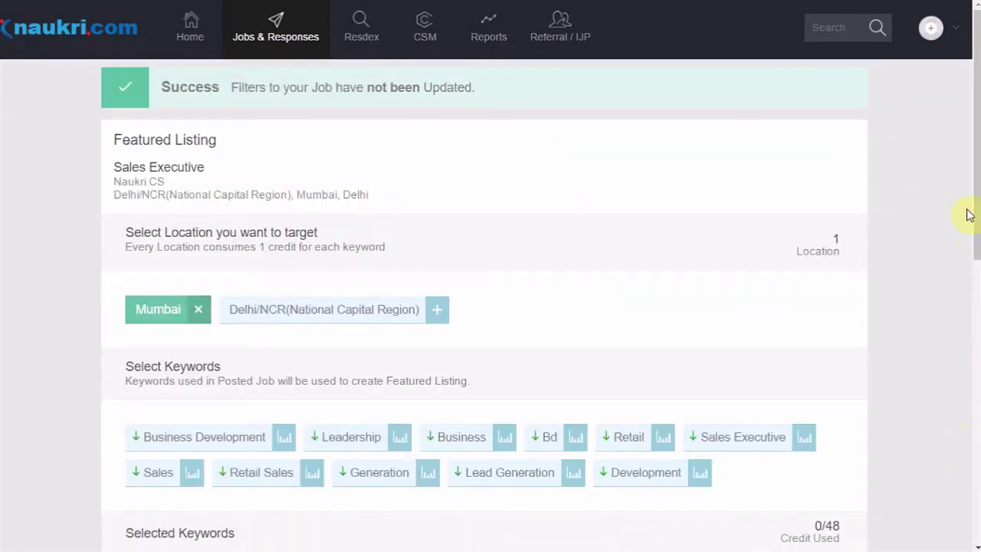
- Target the featured listing at Delhi/NCR(National Capital Region) and remove Mumbai from the target locations
scroll(909, 231, down, 2)
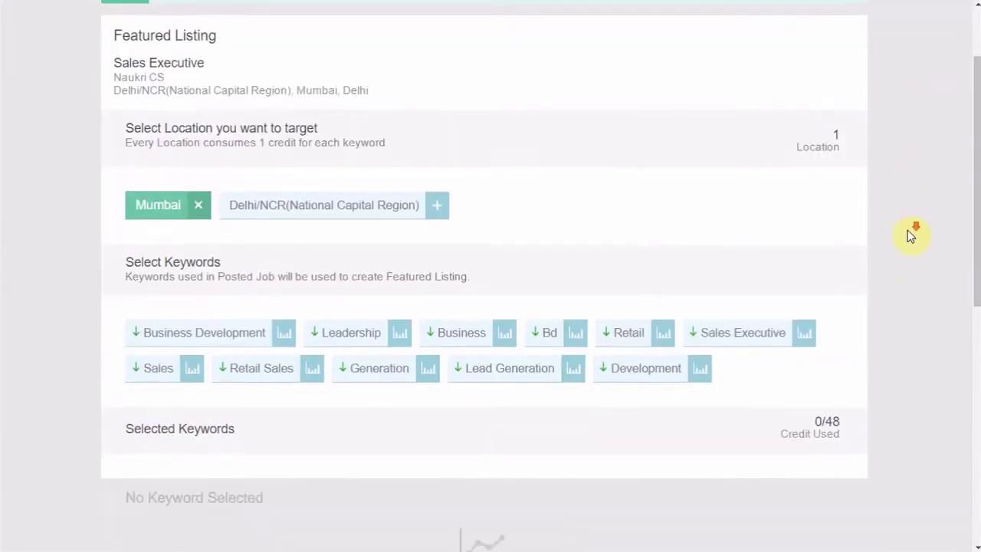
scroll(908, 271, up, 2)
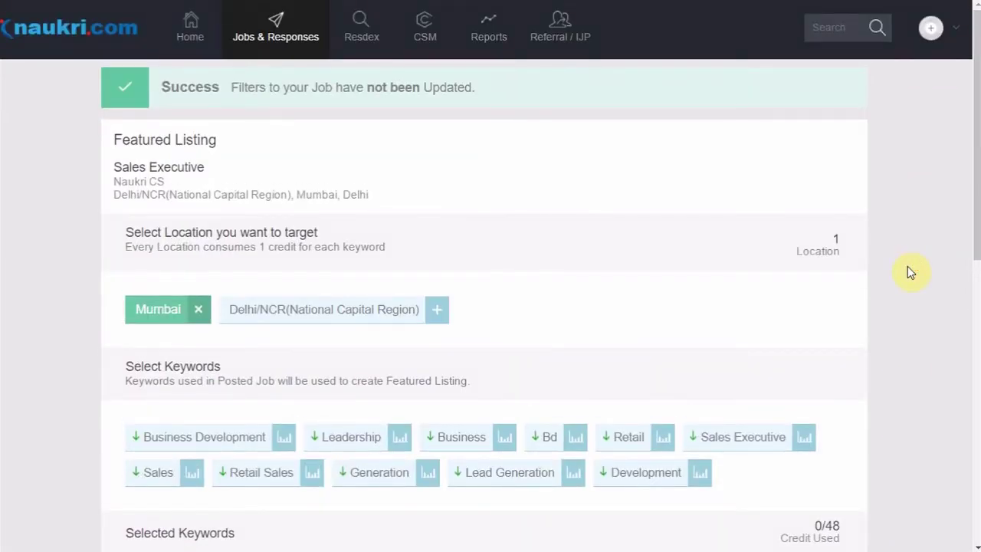
scroll(909, 270, down, 1)
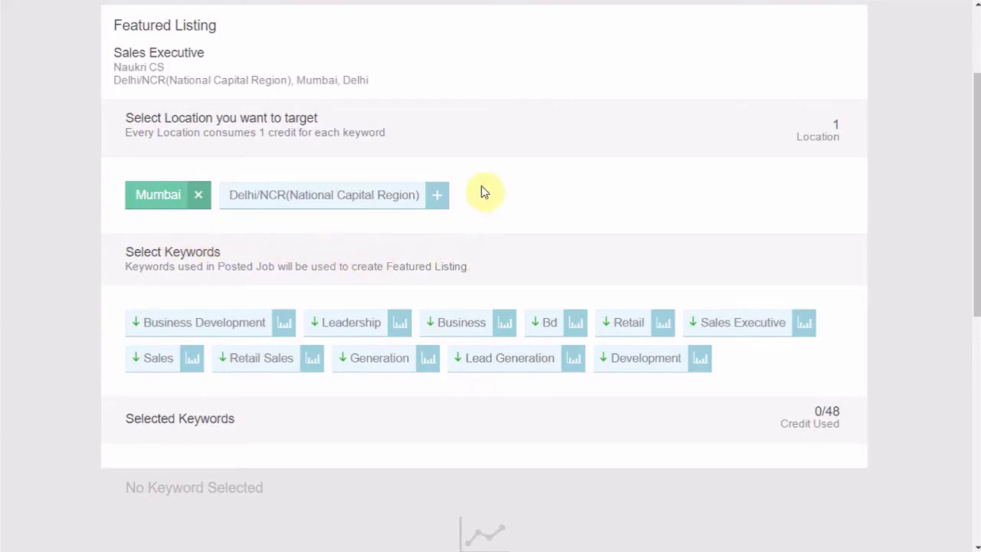
click(435, 199)
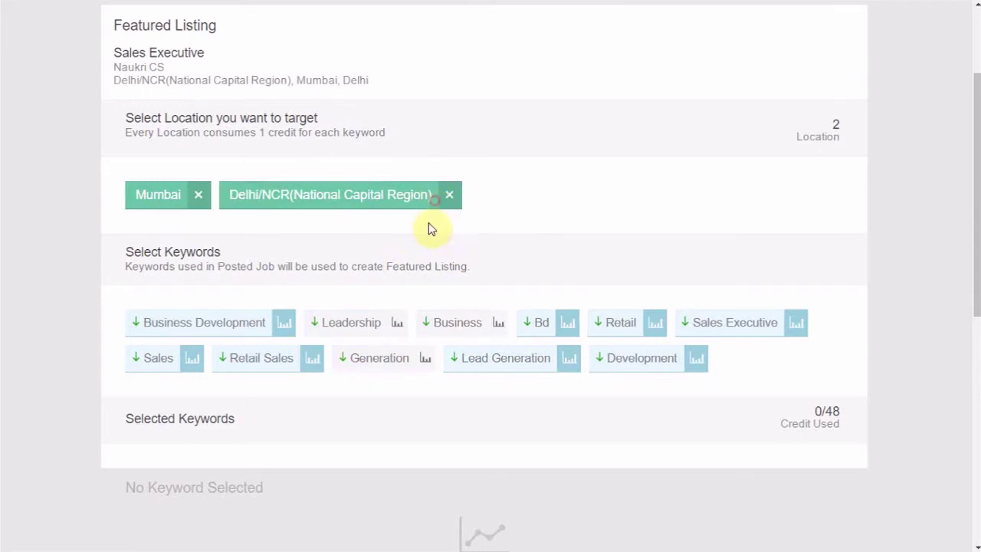
click(198, 195)
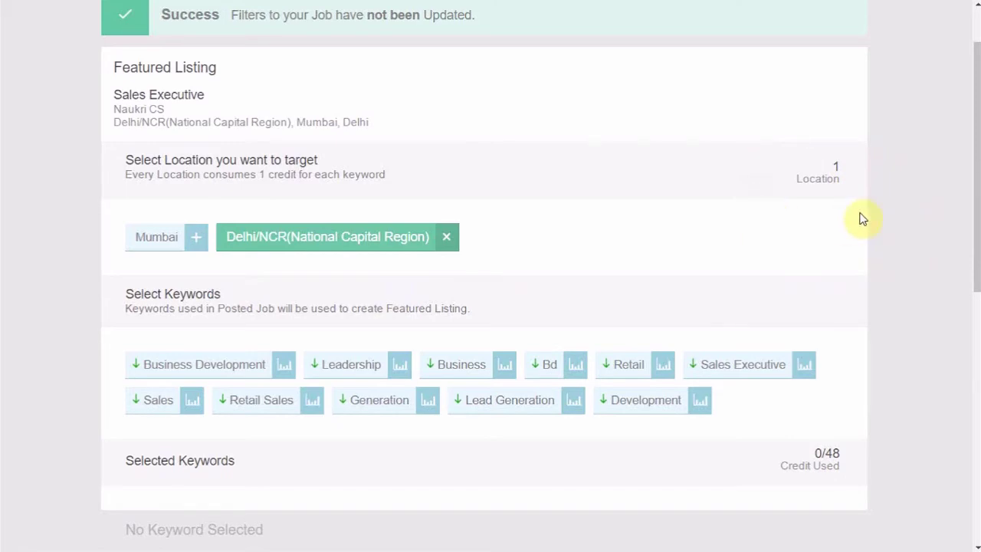
- Check the keyword analysis for Sales and add Sales to the featured listing's selected keywords
scroll(862, 217, down, 2)
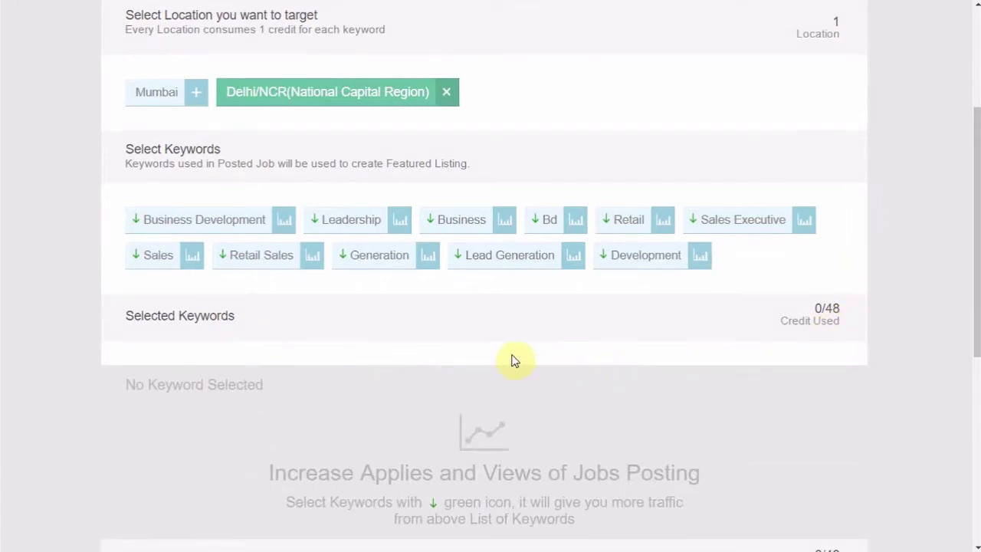
click(195, 257)
mouse_move(276, 221)
mouse_move(198, 264)
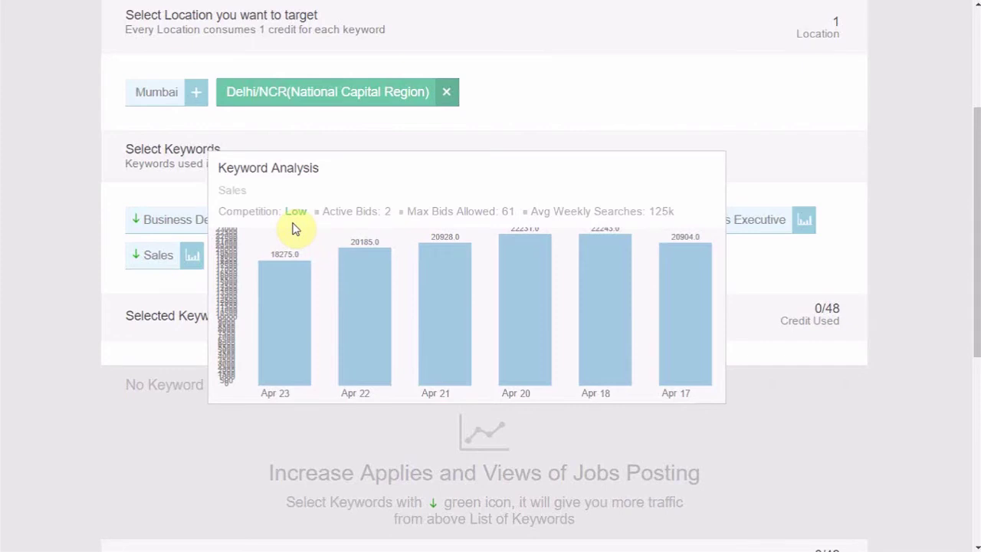
scroll(189, 414, up, 2)
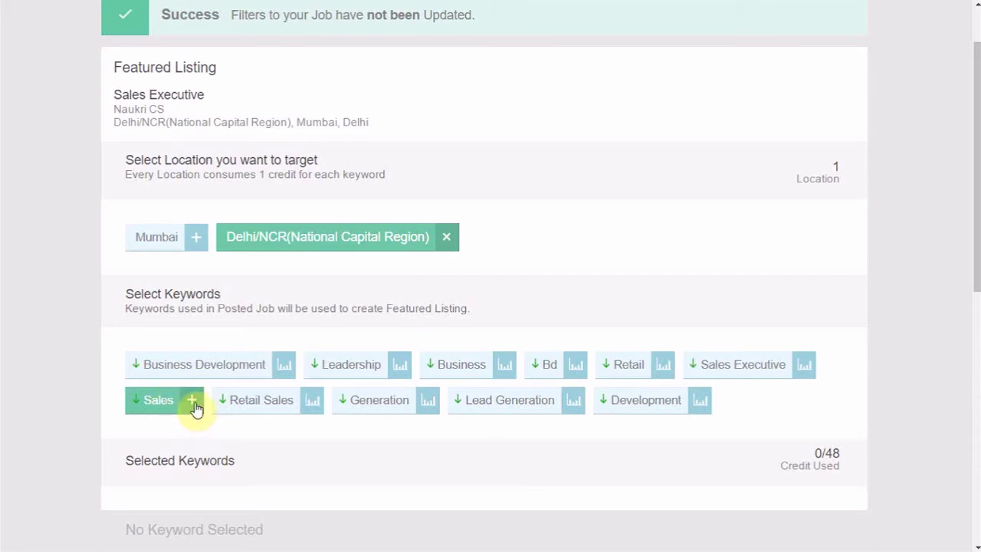
click(192, 400)
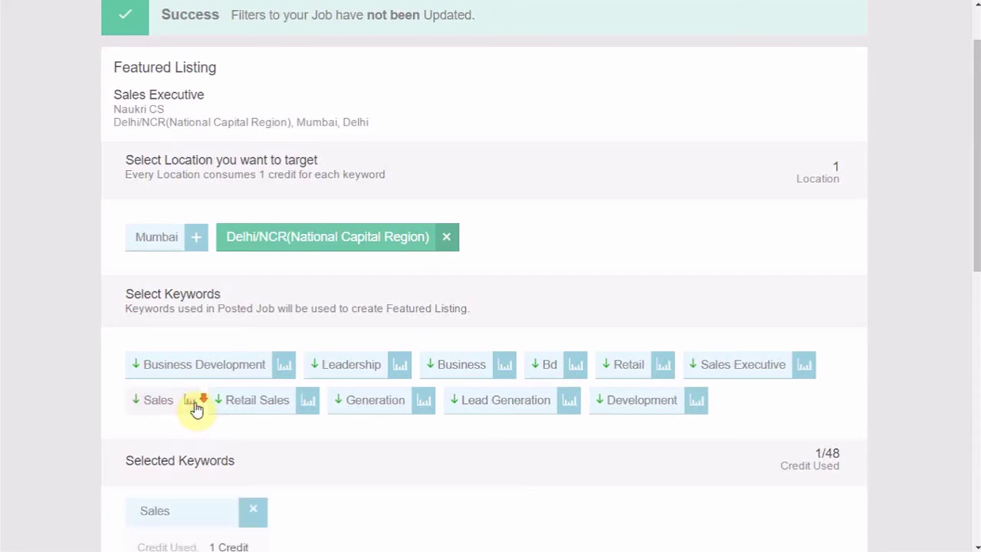
- Try increasing the Sales keyword's bid by one credit, and reverse the increase
scroll(196, 409, down, 2)
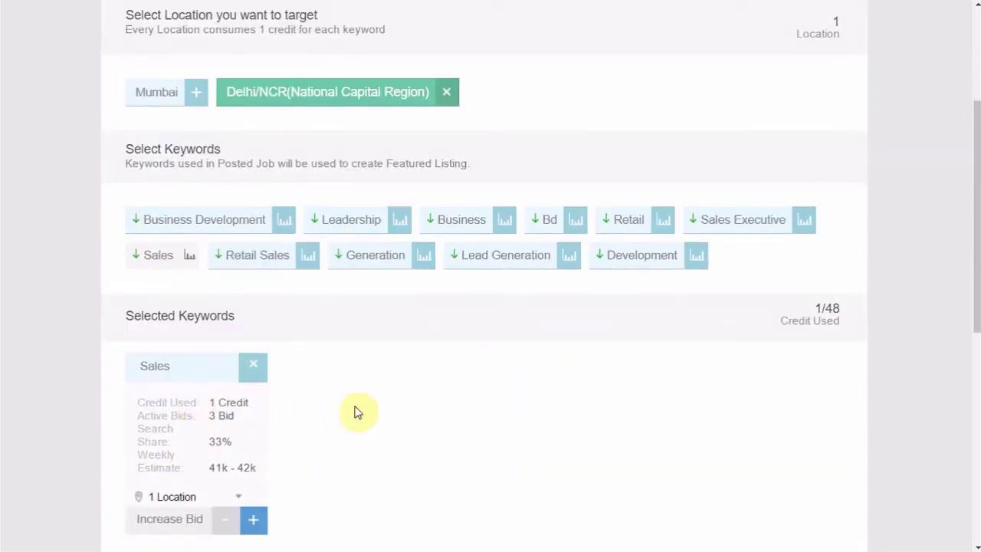
scroll(356, 412, down, 1)
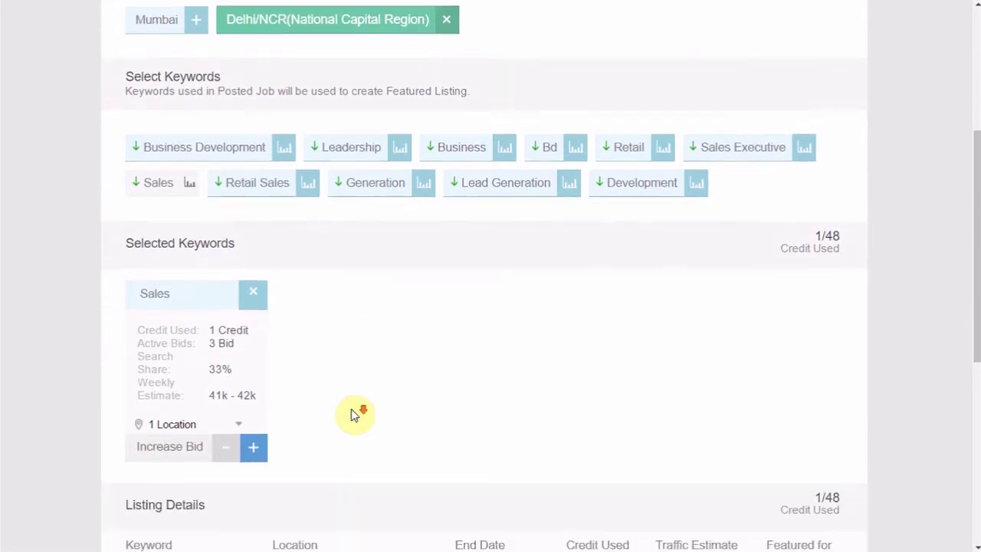
click(254, 455)
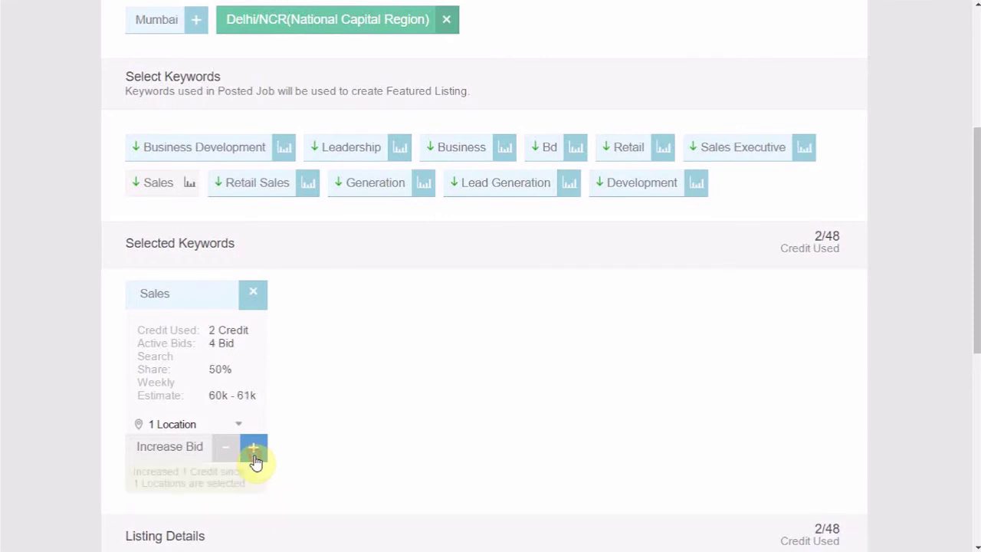
scroll(605, 387, down, 1)
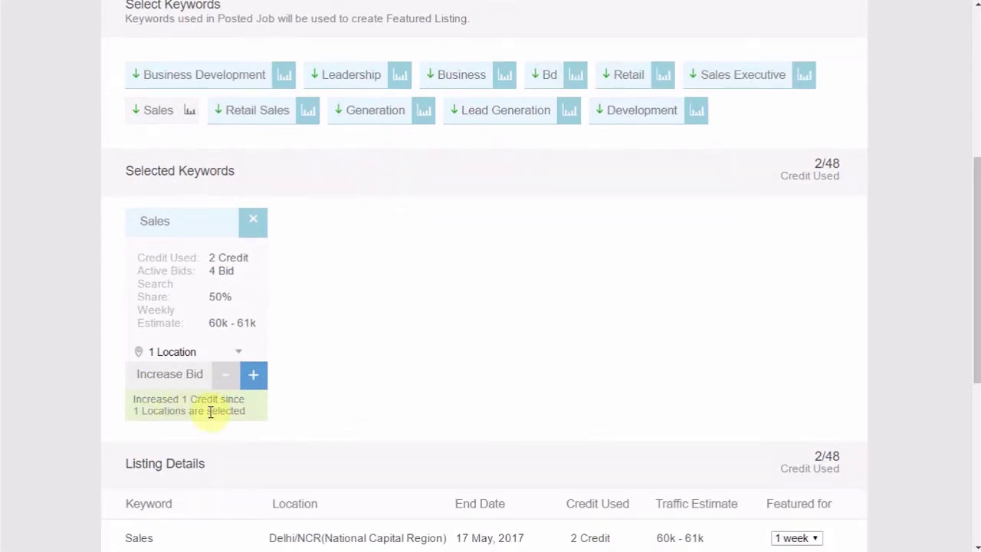
click(225, 373)
- Look over the featuring durations for the Sales keyword, keep 1 week, and save the featured listing
scroll(237, 406, down, 1)
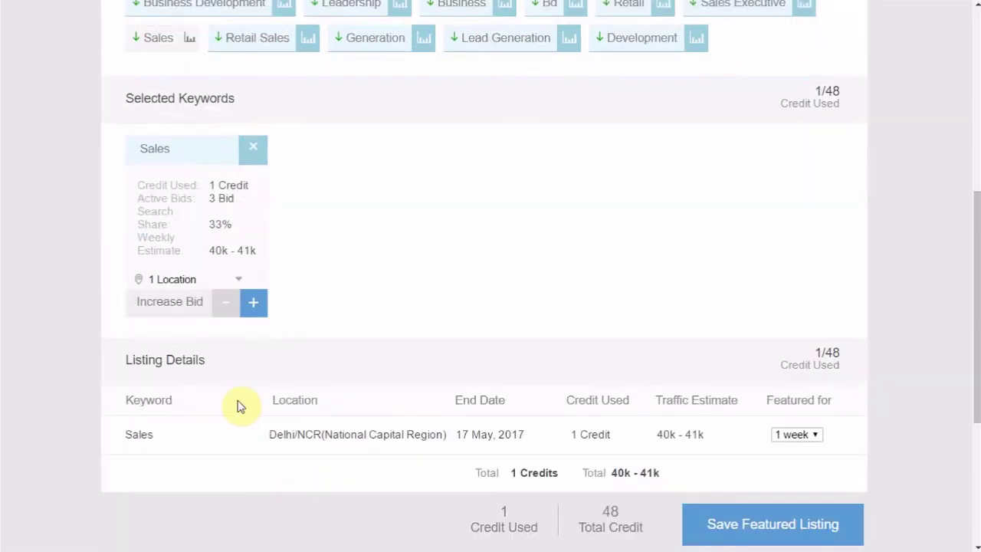
scroll(330, 399, down, 1)
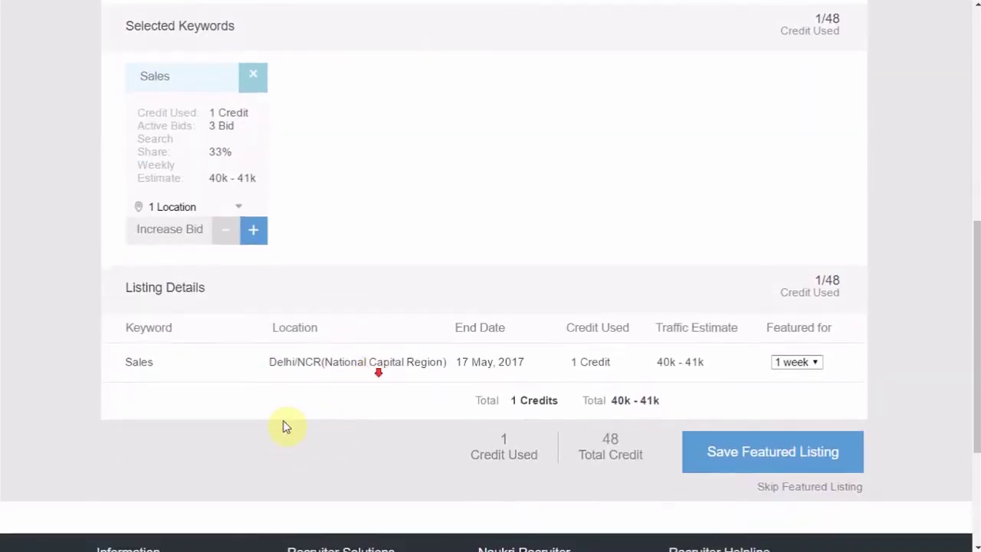
click(806, 367)
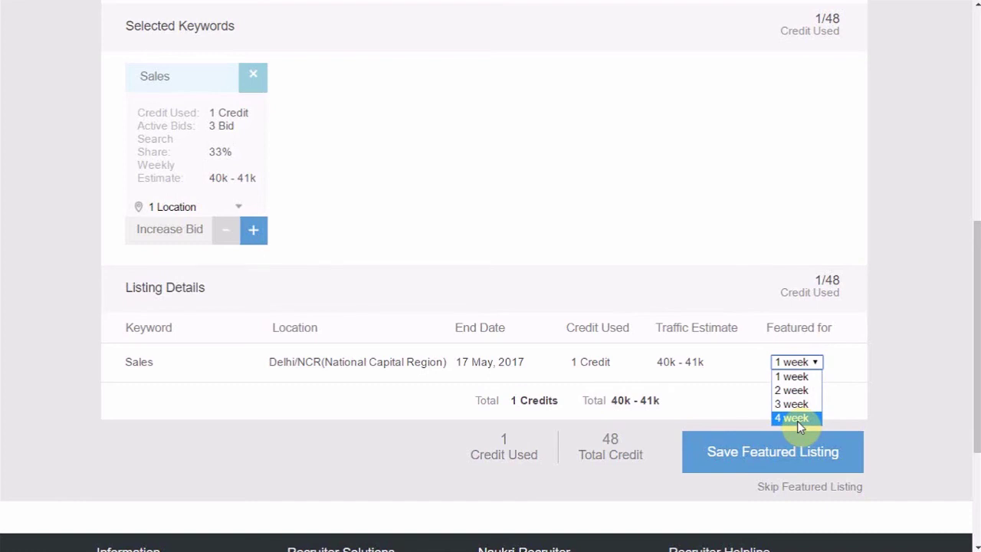
click(890, 391)
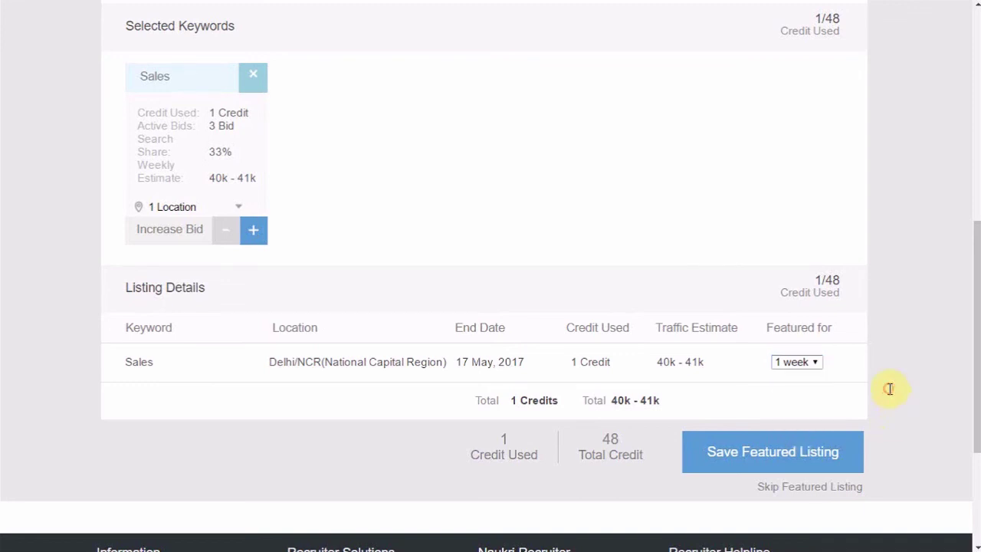
click(775, 457)
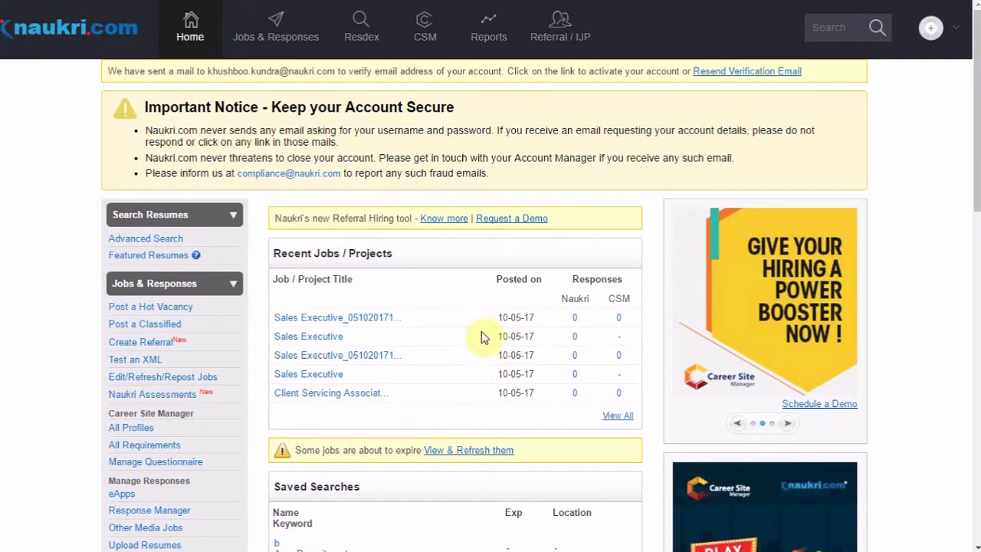
- Examine the Account Utilization section on the recruiter home page
scroll(923, 337, down, 3)
scroll(922, 344, down, 6)
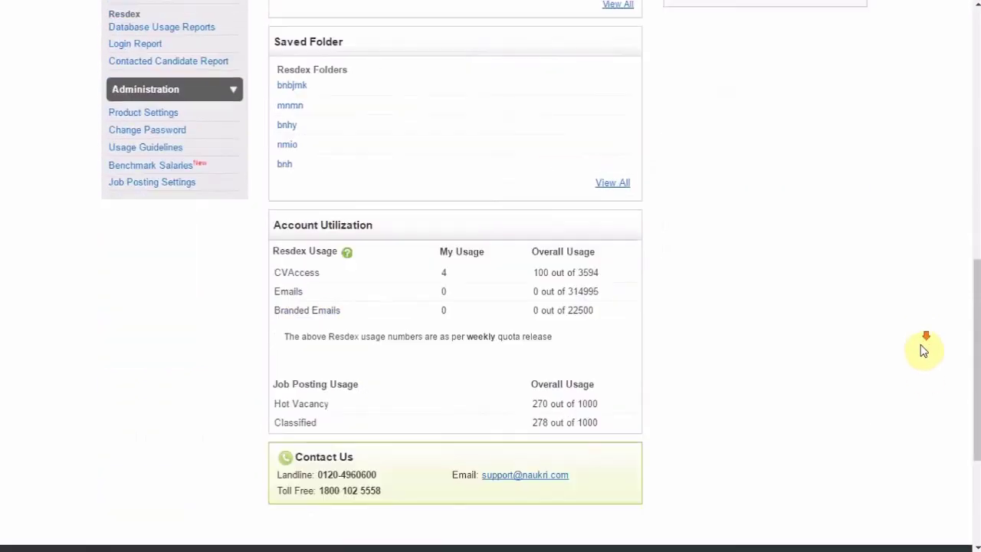